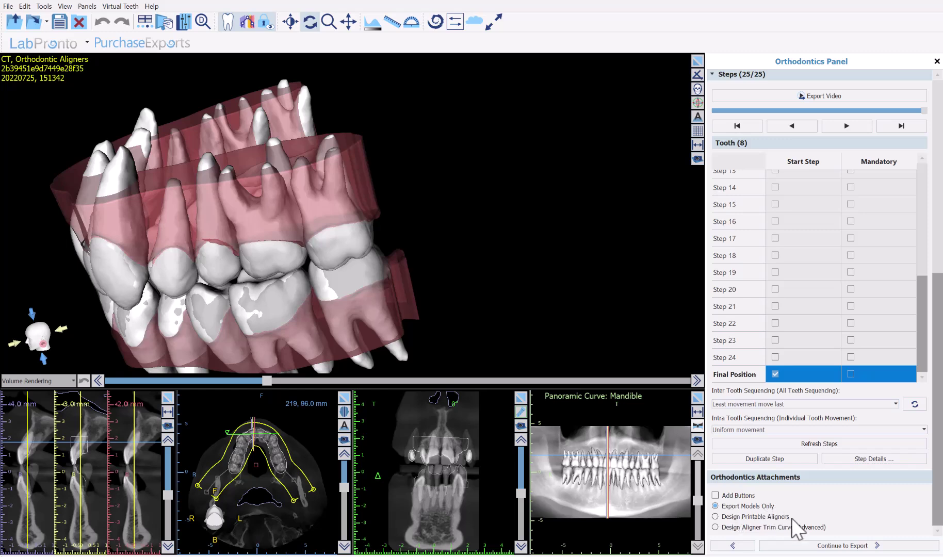
- Continue the aligner case to export and agree to order aligners for it
left_click(827, 545)
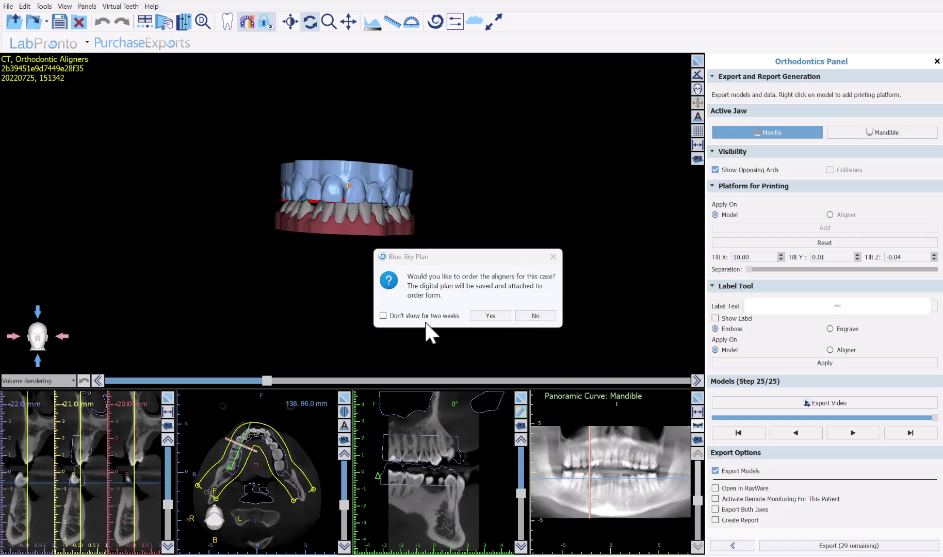
key("Return")
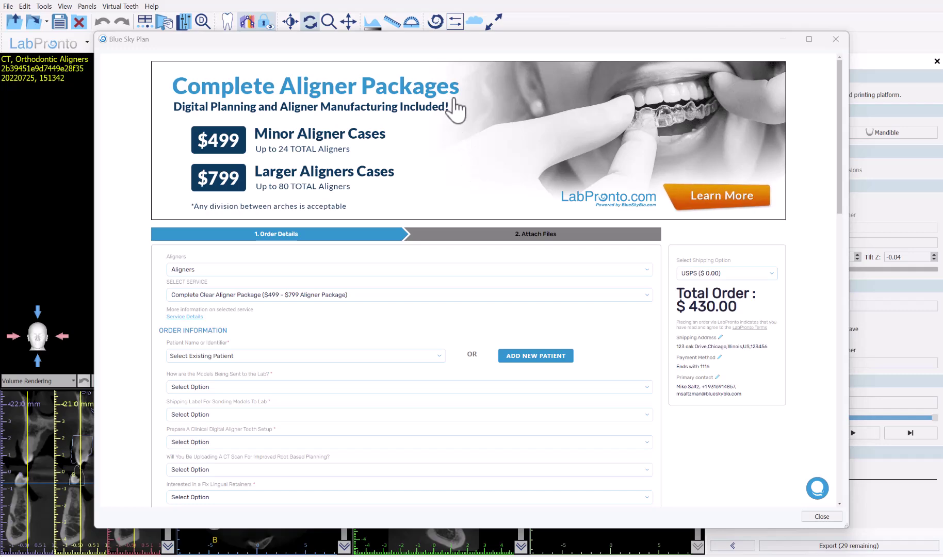
- Dismiss the LabPronto aligner order form without ordering
key("Escape")
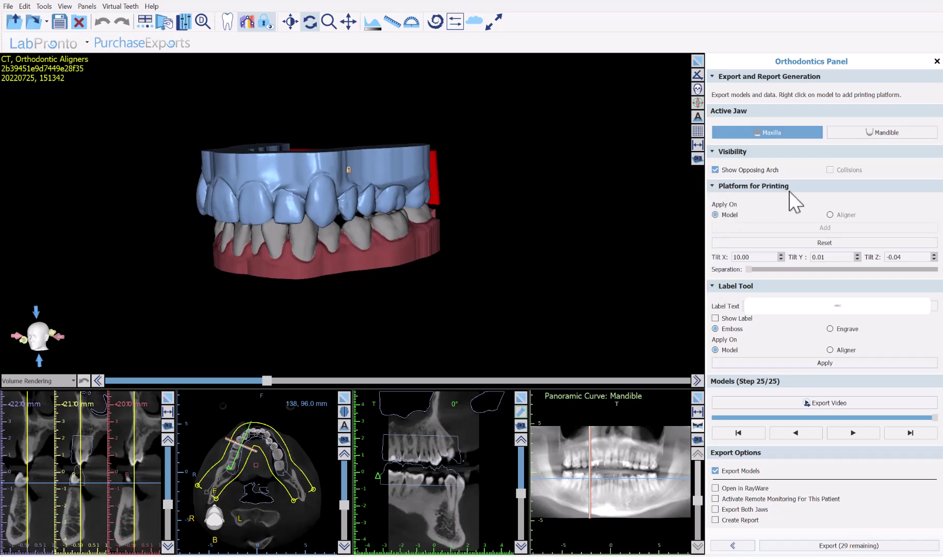
- Unlock the red printing platform on the upper model and select it to show its rotation gizmo
left_click_drag(592, 160, 171, 265)
left_click_drag(496, 262, 527, 285)
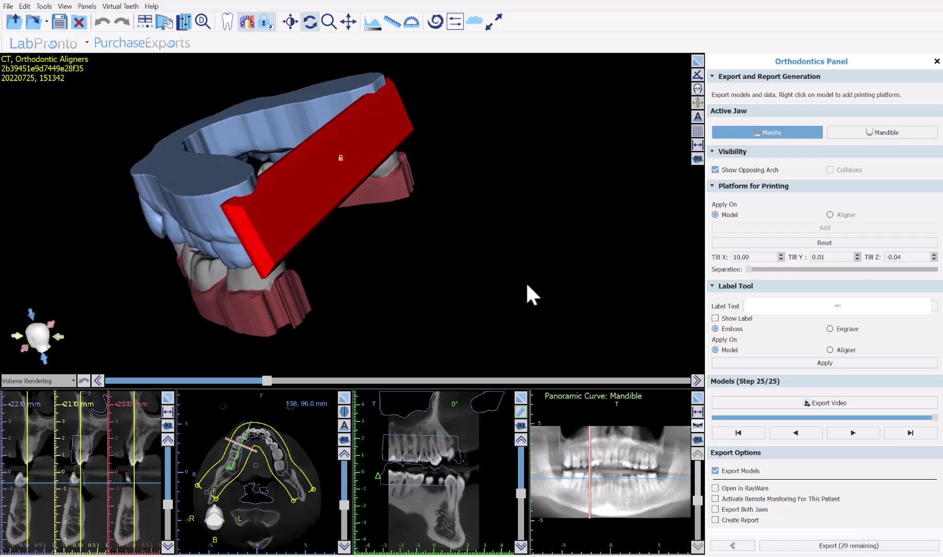
right_click(318, 184)
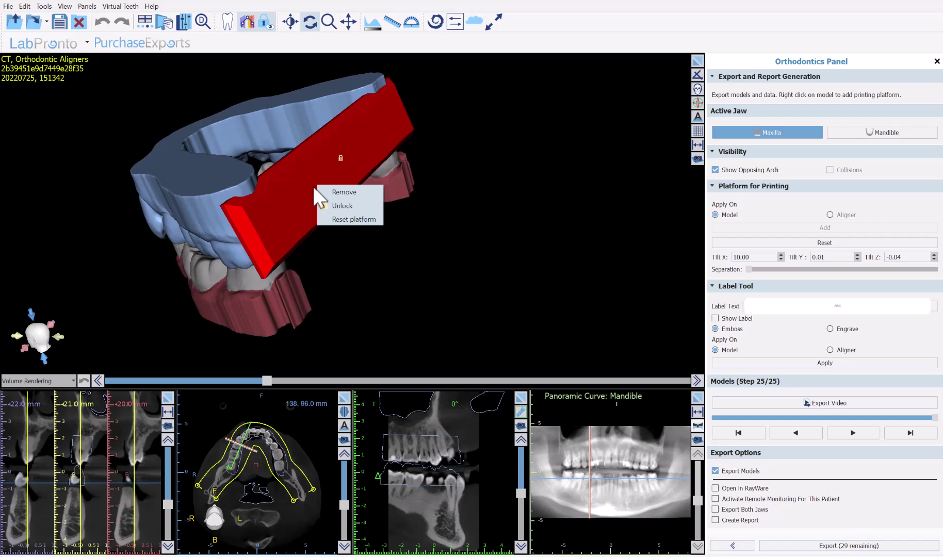
left_click(324, 309)
left_click_drag(325, 313, 295, 305)
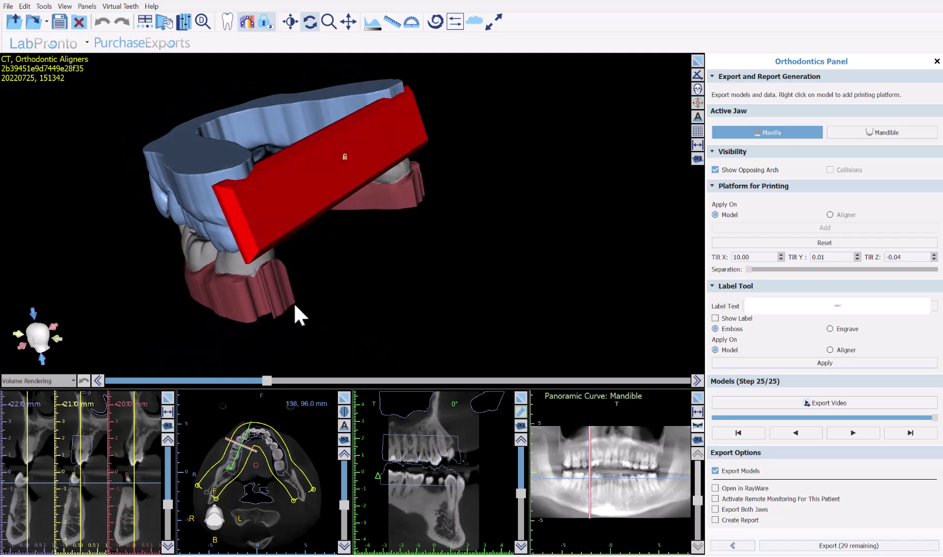
right_click(305, 192)
left_click(318, 208)
left_click_drag(374, 252, 380, 204)
left_click(353, 185)
scroll(575, 185, "down", 5)
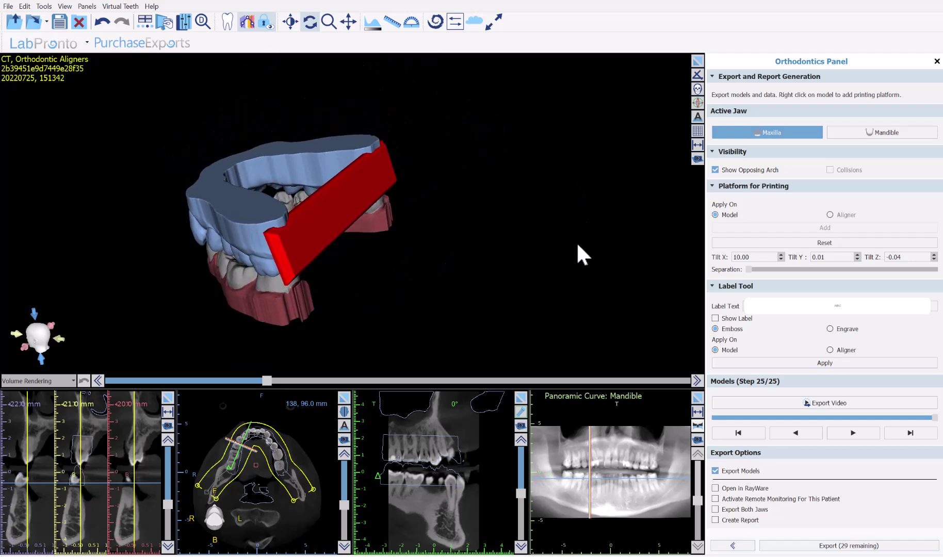
- Rotate the red platform to Tilt X -1.48, Y 0.01, Z -0.04 and check the angle
left_click(329, 218)
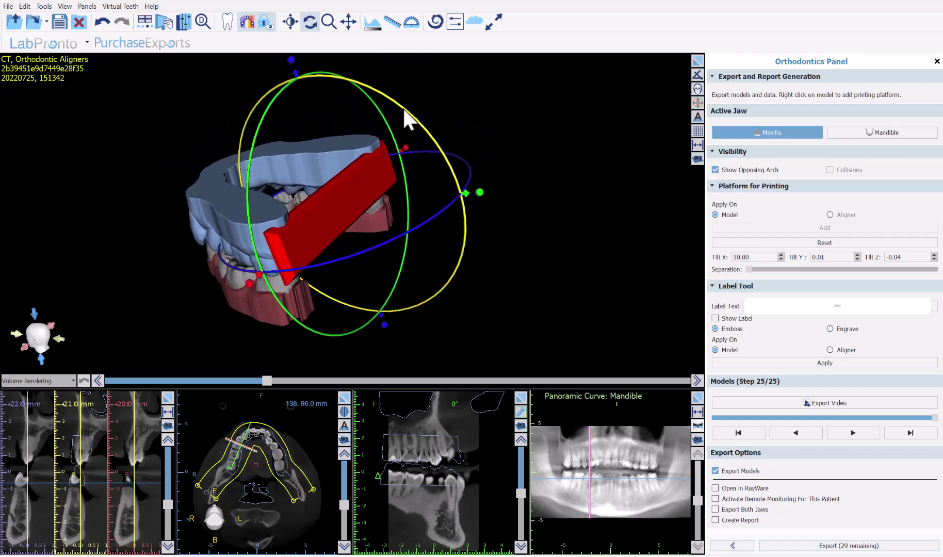
mouse_move(412, 119)
left_mouse_down()
mouse_move(421, 142)
mouse_move(423, 134)
left_mouse_up()
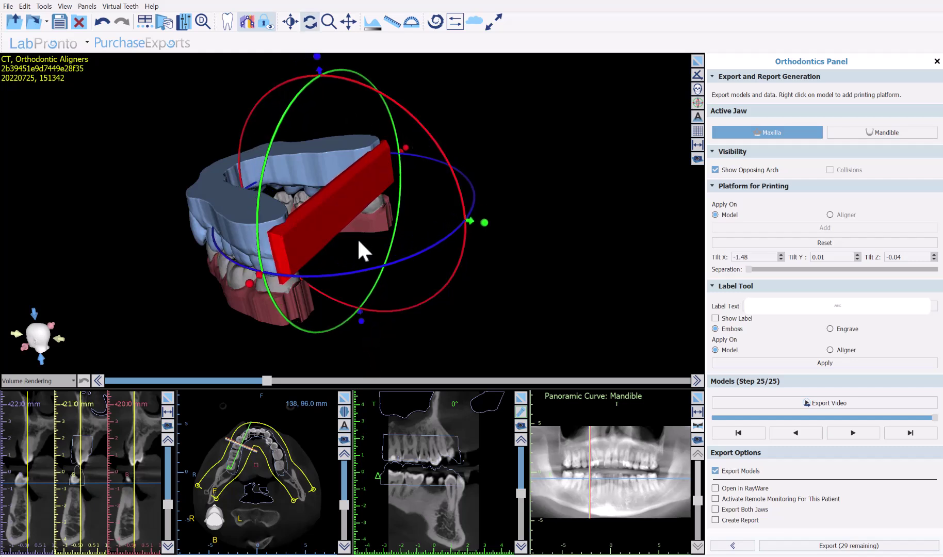
left_click_drag(360, 310, 360, 311)
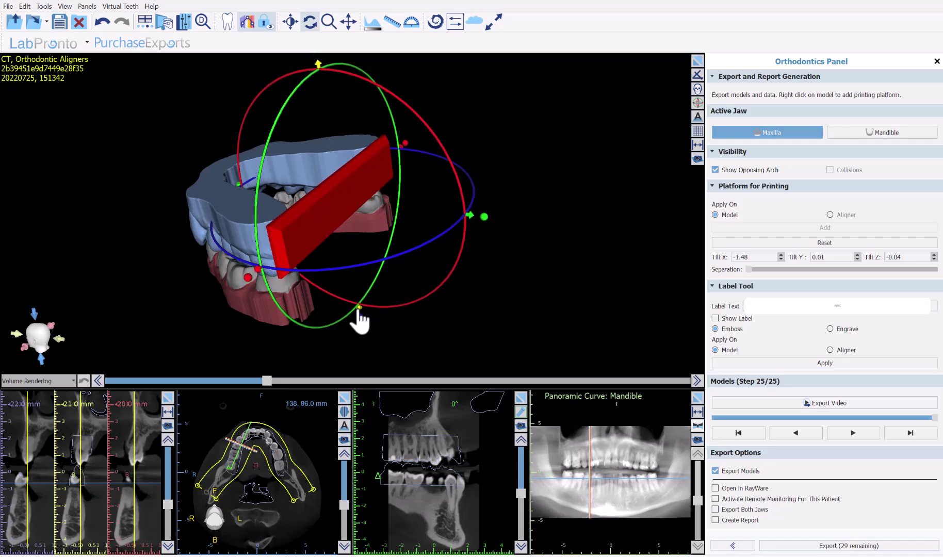
left_click_drag(249, 284, 253, 281)
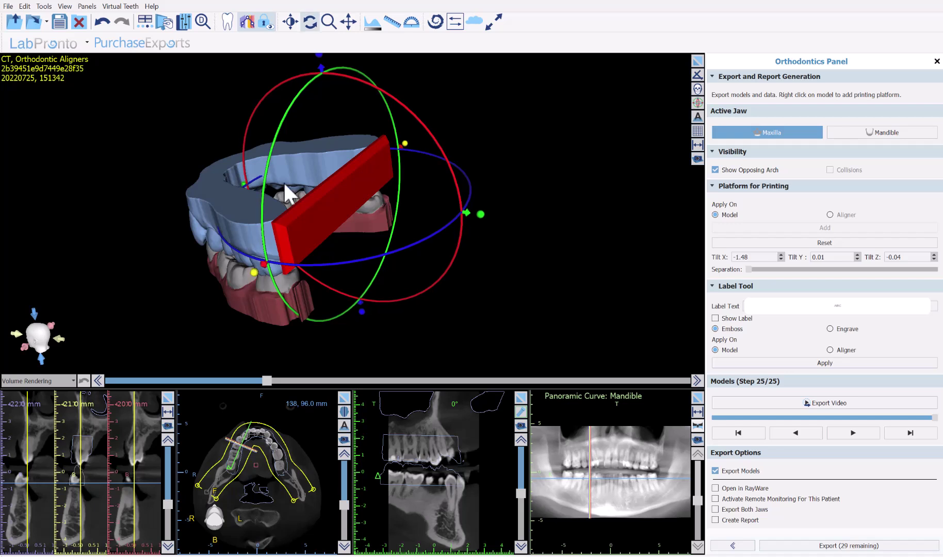
scroll(493, 142, "down", 2)
left_click(495, 148)
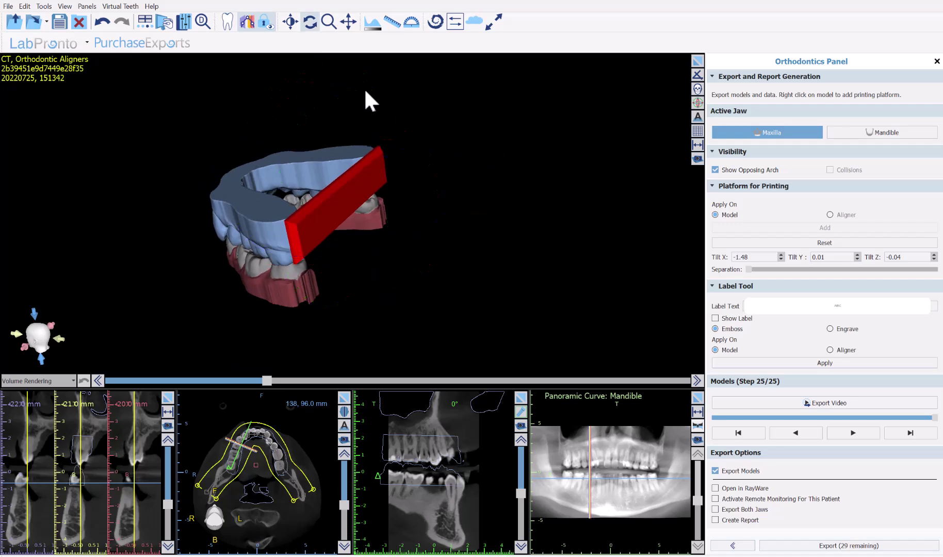
left_click(322, 106)
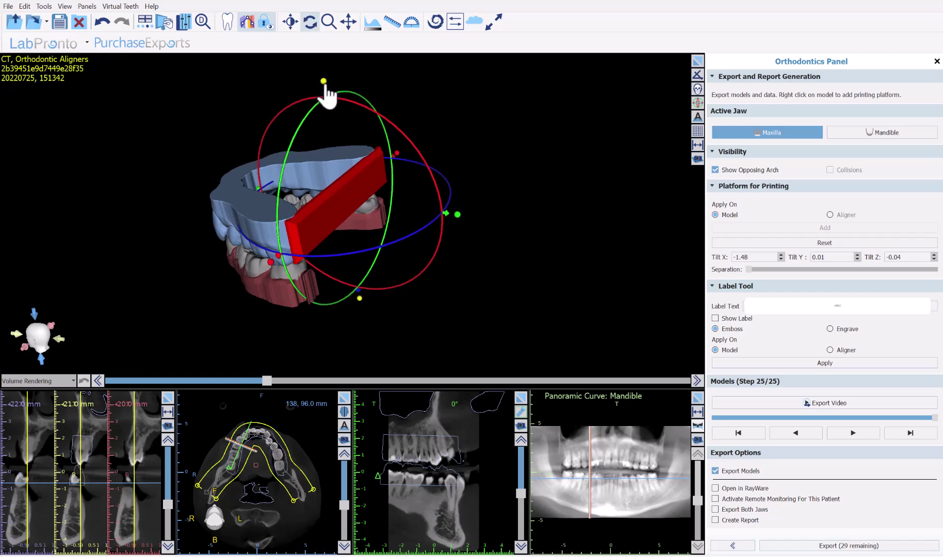
left_click_drag(532, 340, 377, 283)
left_click_drag(179, 161, 452, 248)
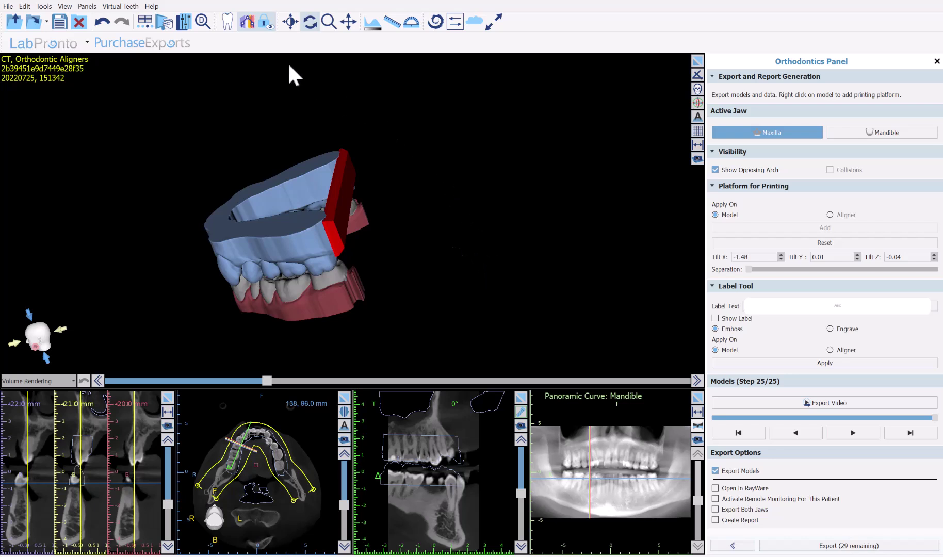
- Inspect the upper model's red platform from several angles, selecting and deselecting it
left_click_drag(397, 135, 509, 309)
left_click(383, 284)
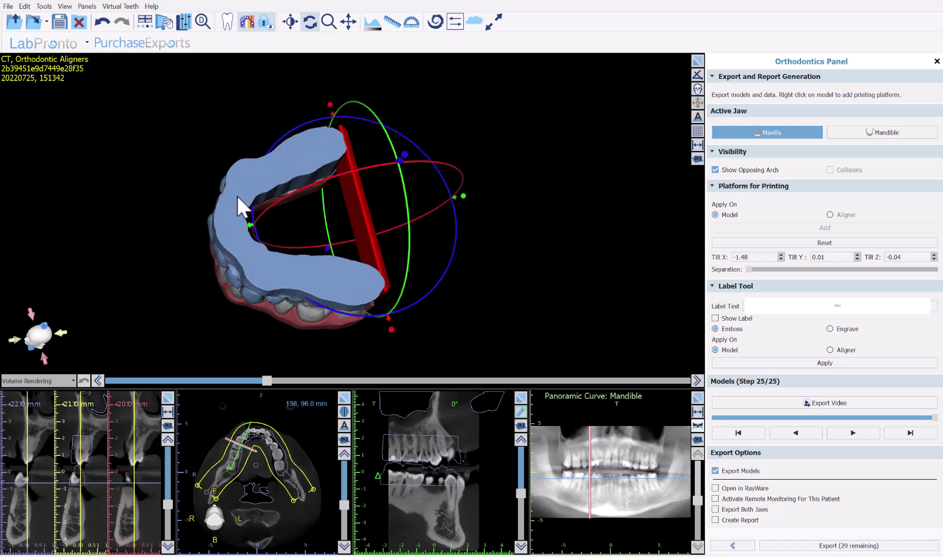
left_click(356, 287)
left_click_drag(476, 349, 406, 290)
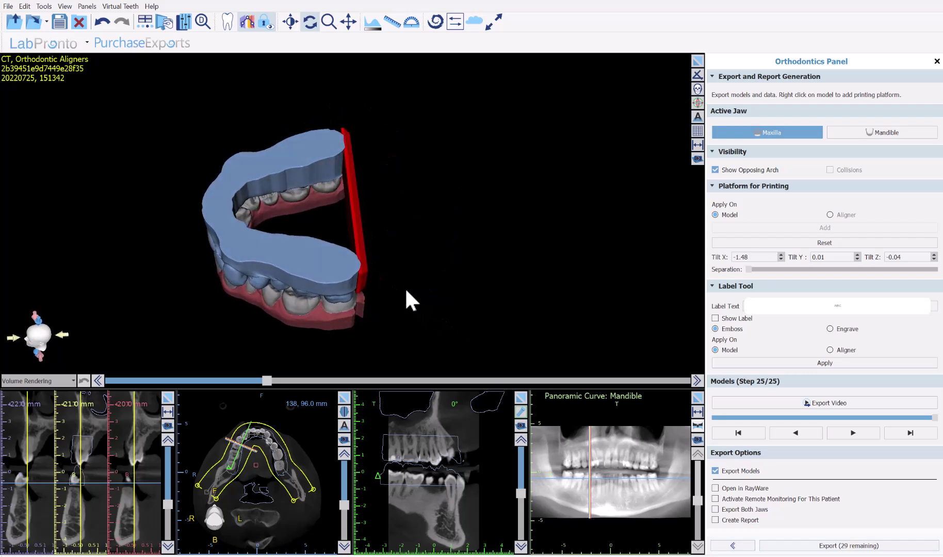
left_click(358, 267)
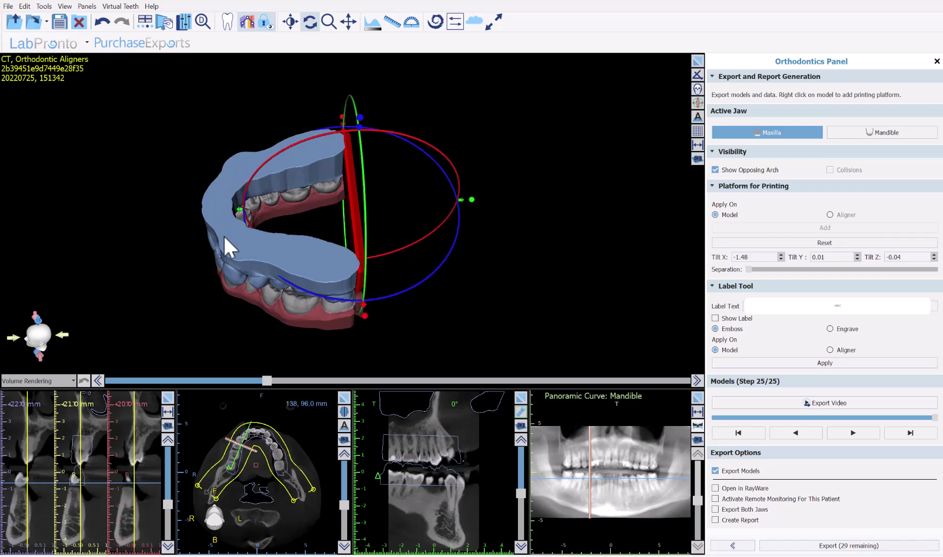
left_click(292, 255)
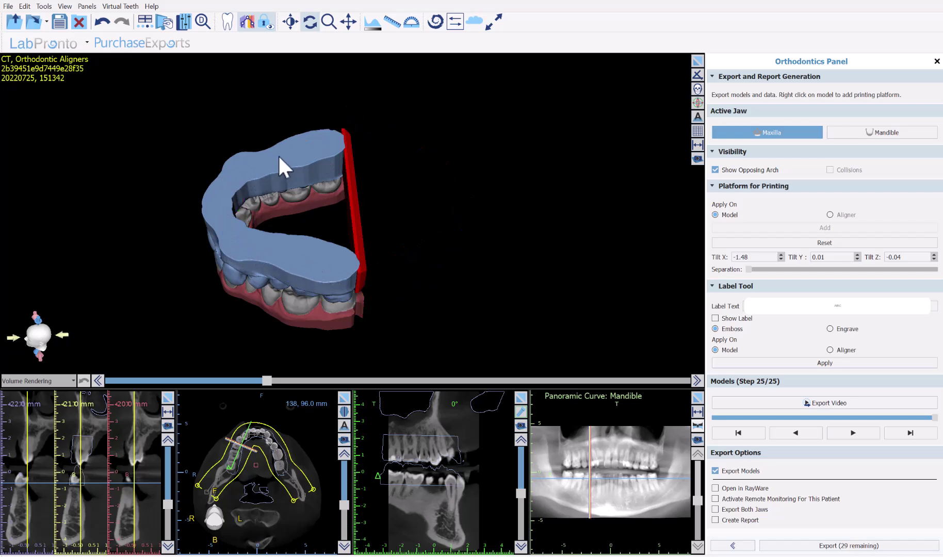
left_click_drag(465, 268, 379, 239)
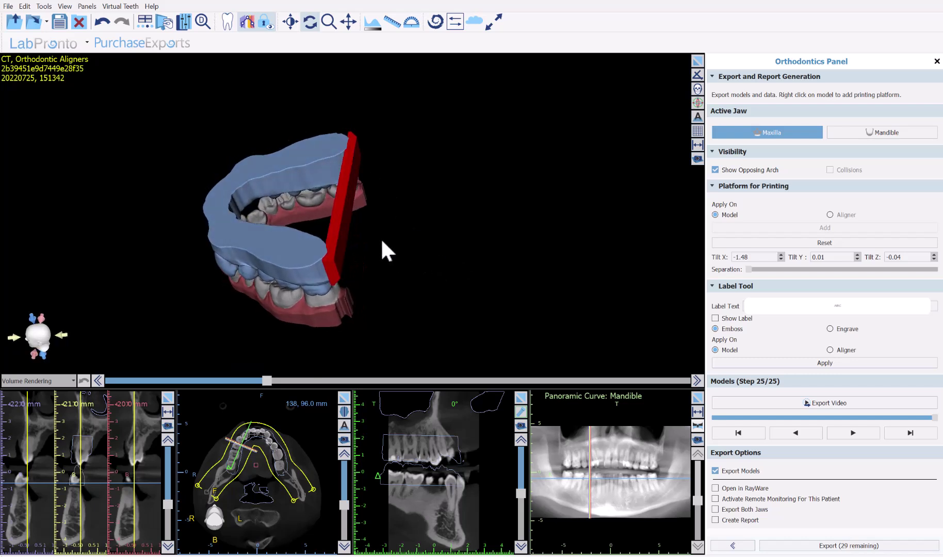
left_click_drag(388, 255, 353, 207)
left_click(353, 211)
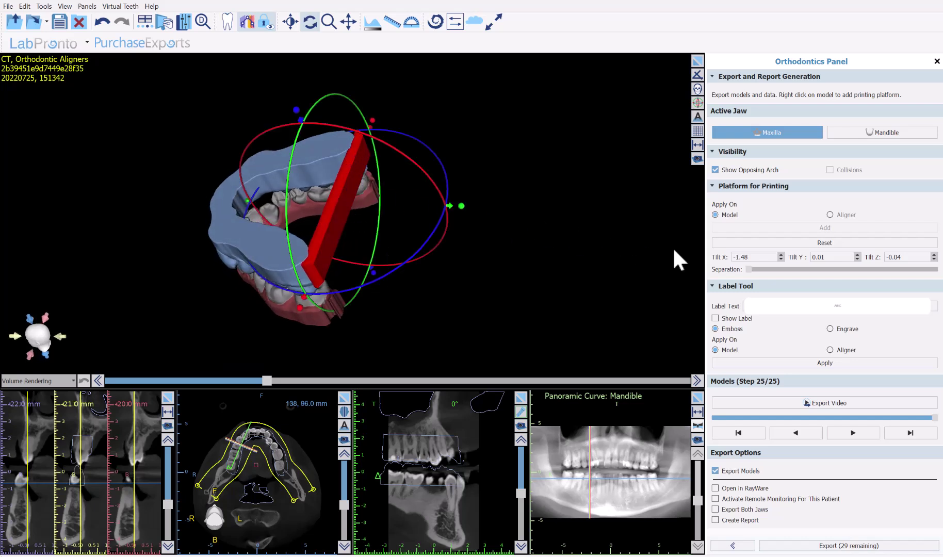
left_click(759, 258)
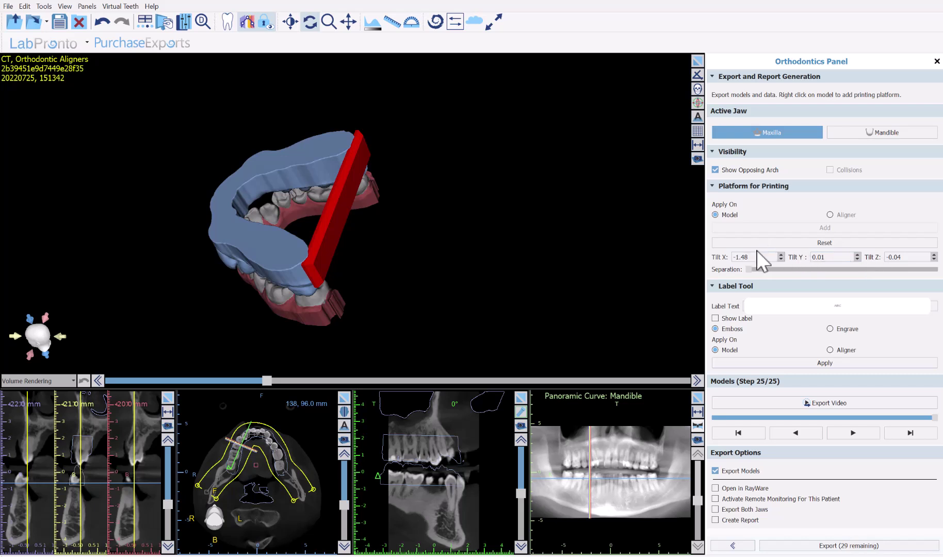
- Raise platform Separation to about two-thirds, splitting it into two blocks at the arch ends
left_click_drag(749, 271, 856, 269)
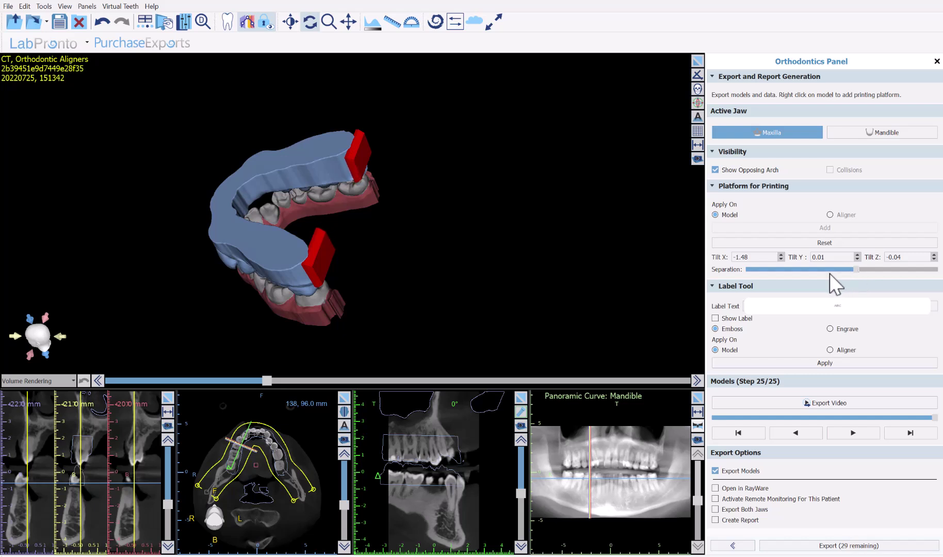
scroll(463, 310, "up", 2)
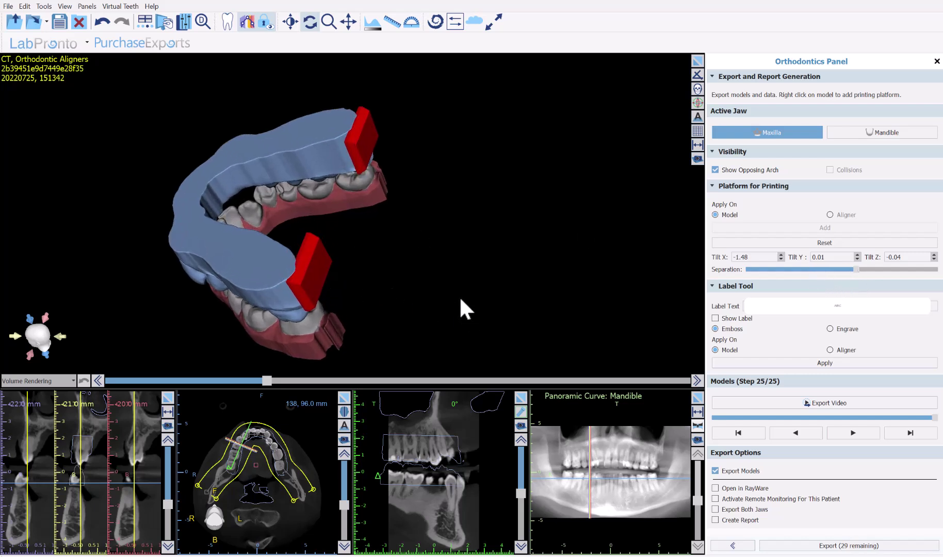
left_click(339, 195)
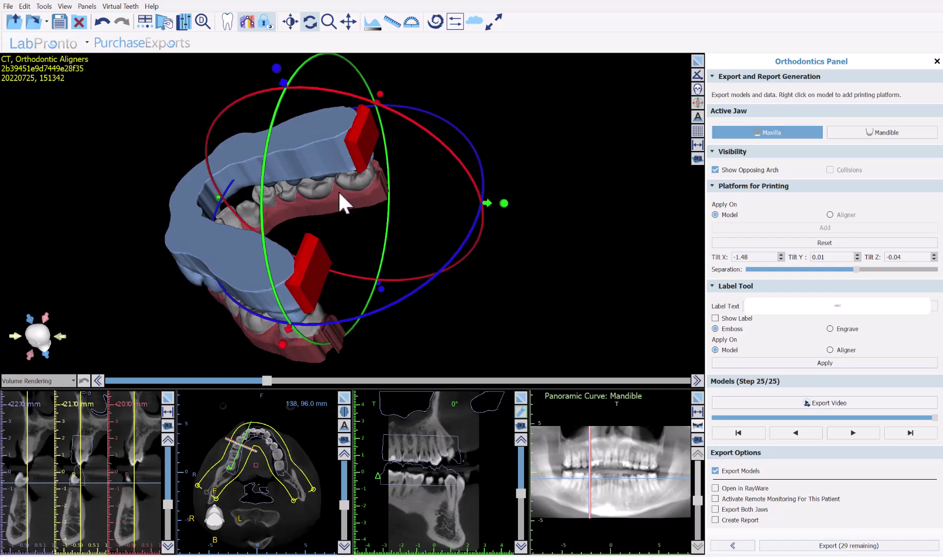
- Make Mandible active and raise its platform Separation to split it into two blocks
left_click(884, 132)
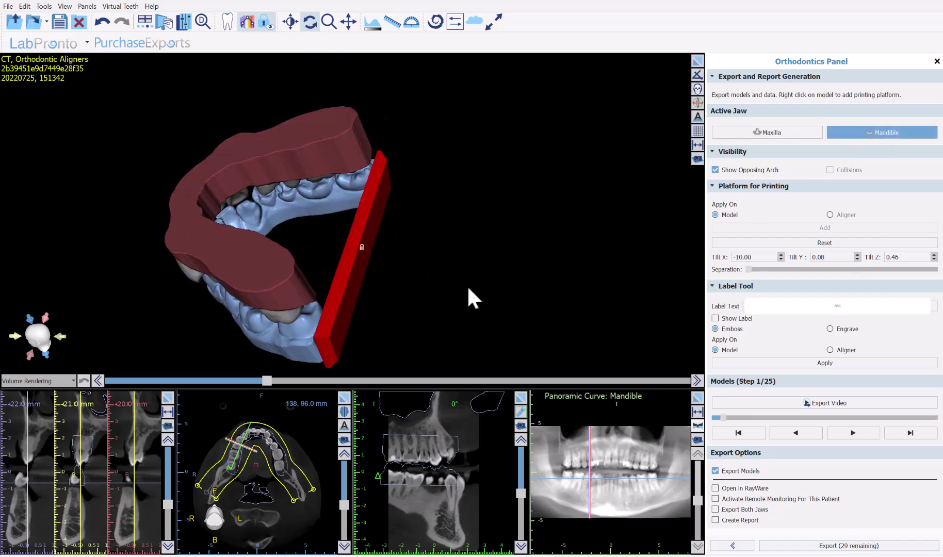
left_click_drag(493, 292, 347, 300)
left_click(282, 118)
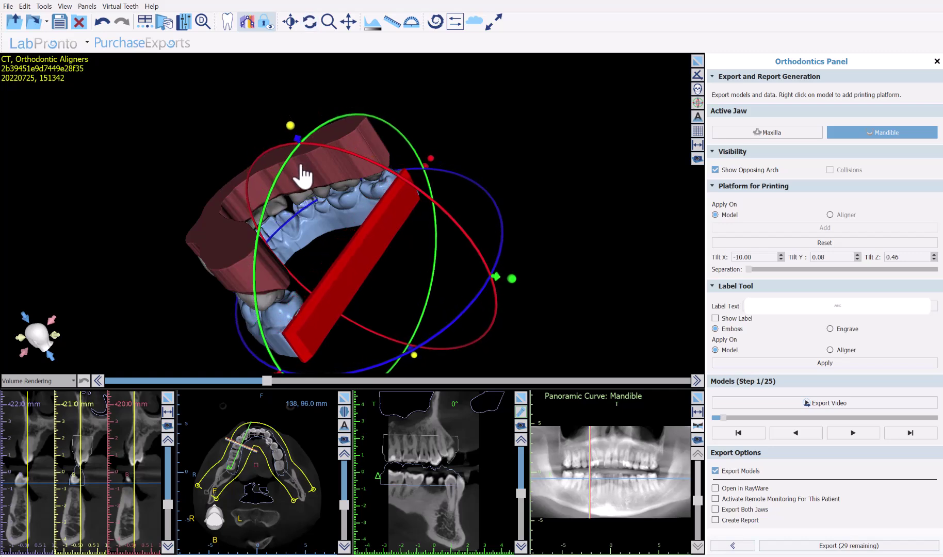
left_click_drag(431, 169, 292, 346)
left_click_drag(559, 244, 488, 237)
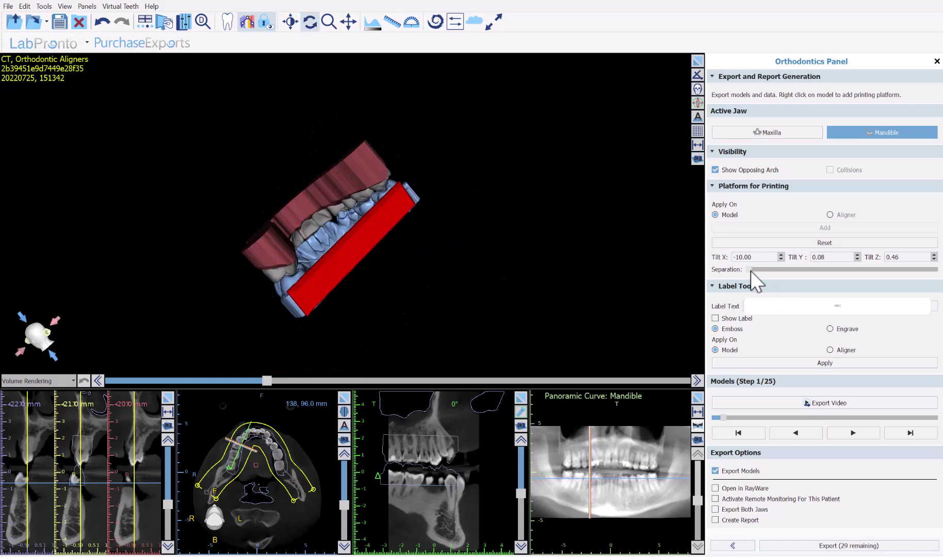
left_click_drag(749, 269, 871, 261)
left_click_drag(468, 295, 595, 216)
left_click_drag(543, 169, 550, 297)
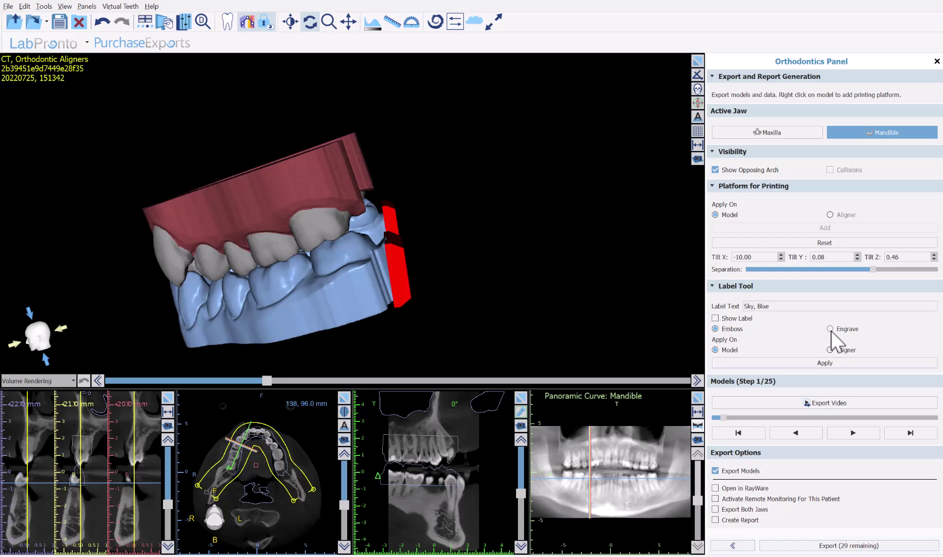
- Turn on Show Label and inspect the step-1 name label on the lower model
left_click(395, 227)
left_click(715, 319)
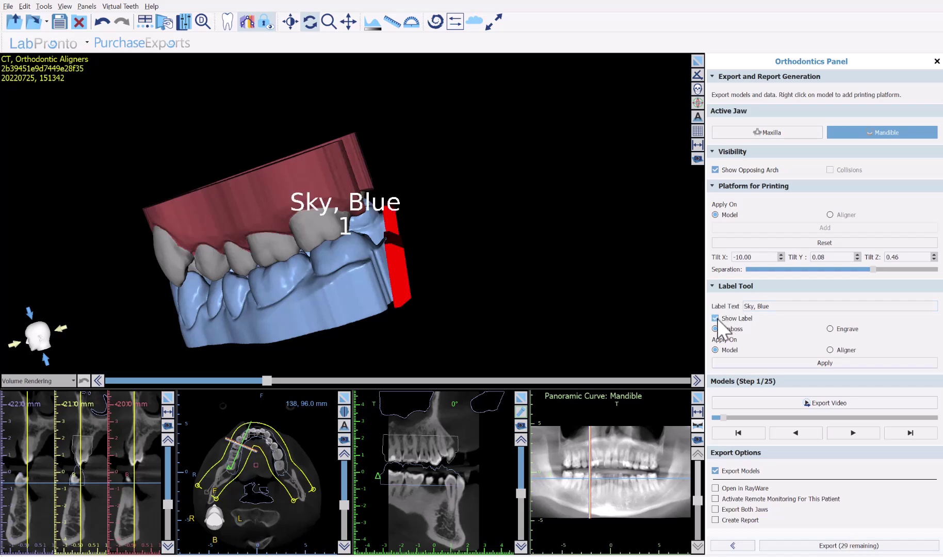
mouse_move(518, 263)
left_mouse_down()
mouse_move(527, 275)
mouse_move(522, 260)
left_mouse_up()
scroll(522, 256, "up", 4)
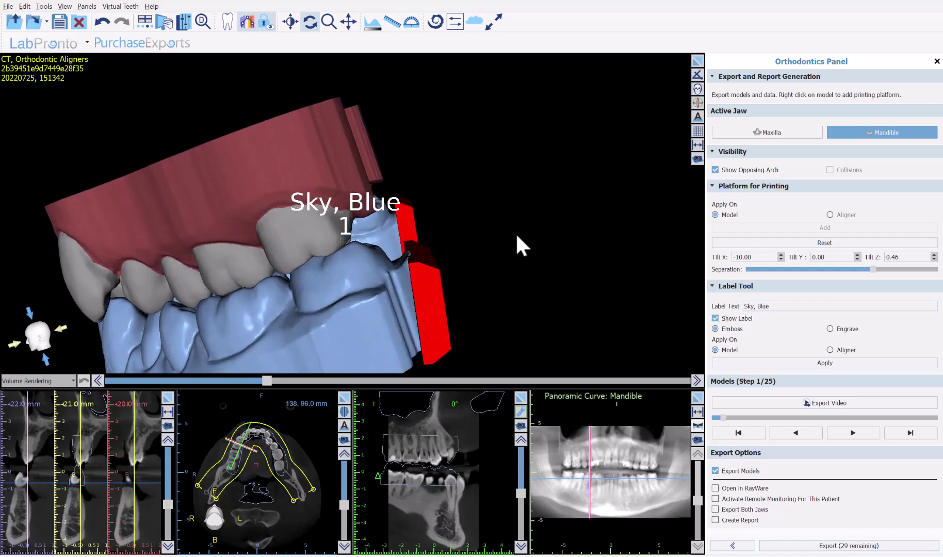
scroll(500, 204, "up", 2)
scroll(546, 219, "down", 6)
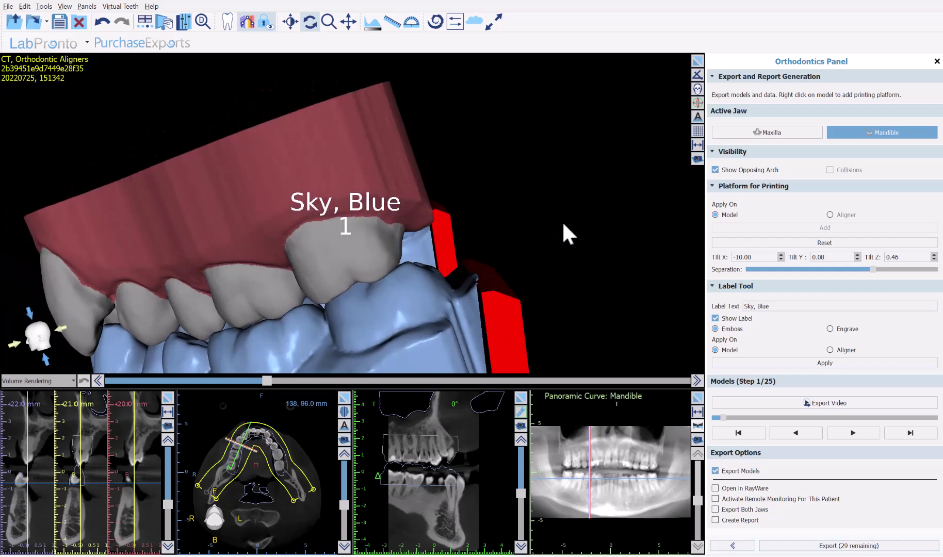
scroll(593, 247, "up", 5)
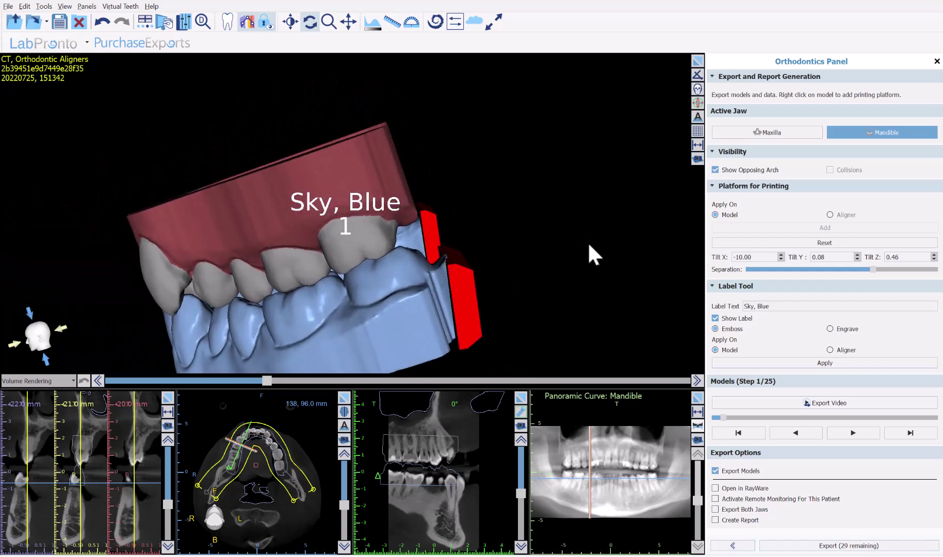
scroll(594, 237, "down", 2)
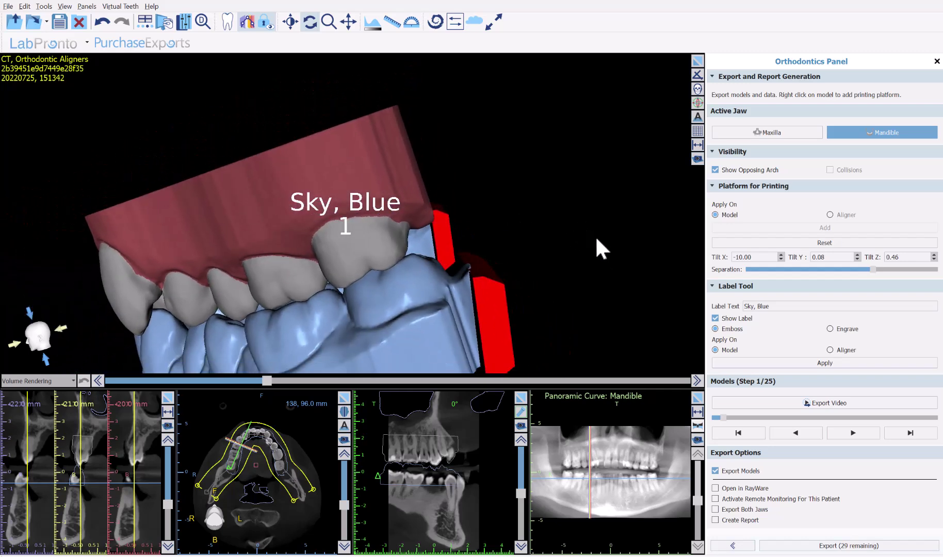
scroll(596, 234, "up", 4)
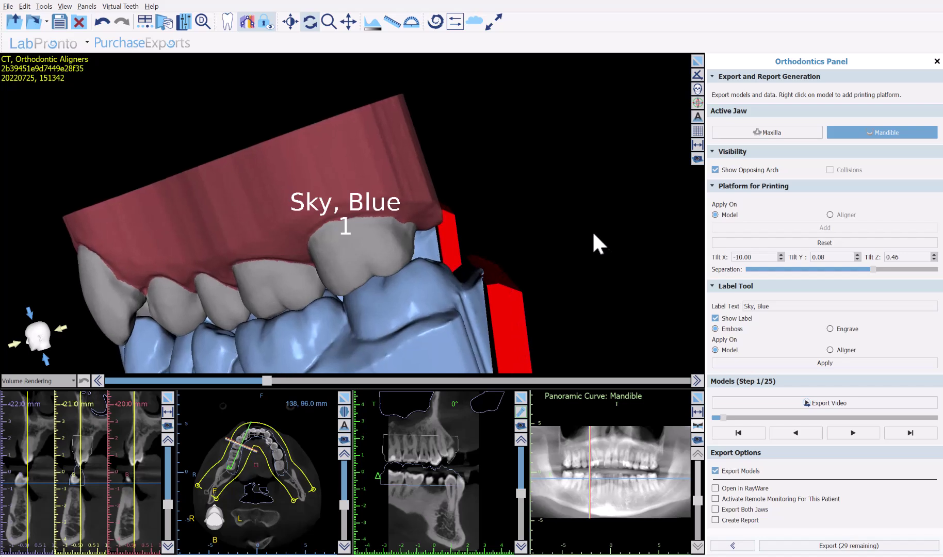
left_click_drag(583, 206, 502, 203)
left_click_drag(28, 137, 223, 334)
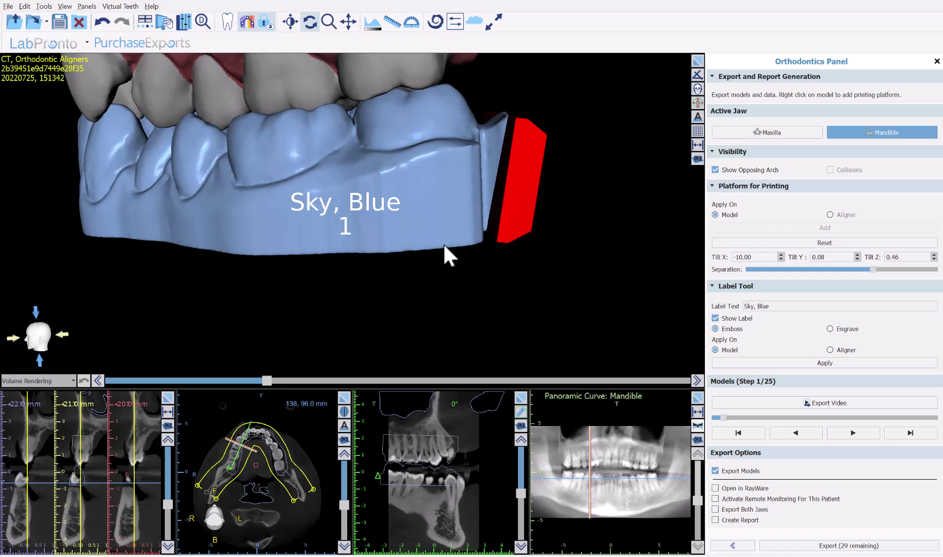
left_click_drag(444, 253, 430, 246)
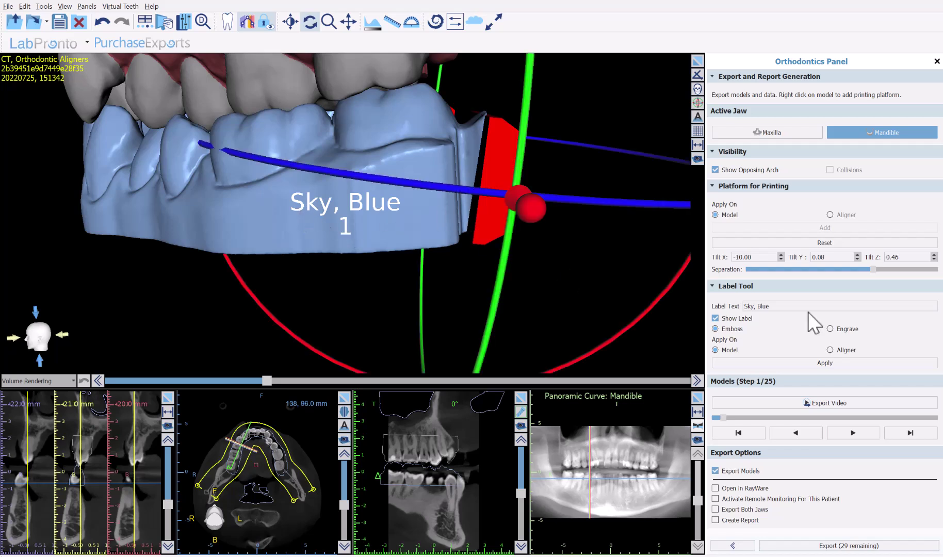
- Replace the Label Text with the patient's name and apply it as an embossed label
triple_click(752, 307)
key("BackSpace")
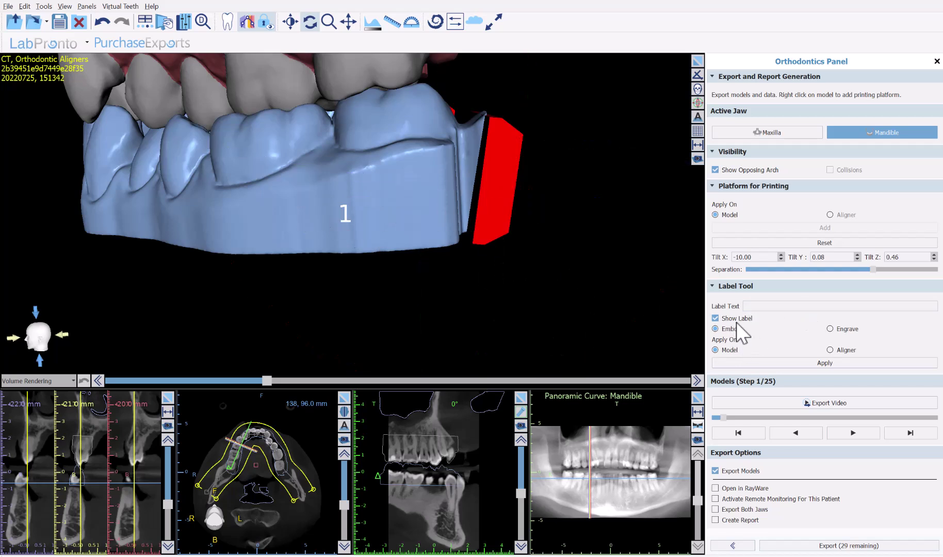
left_click(748, 308)
type("Sky, Blue")
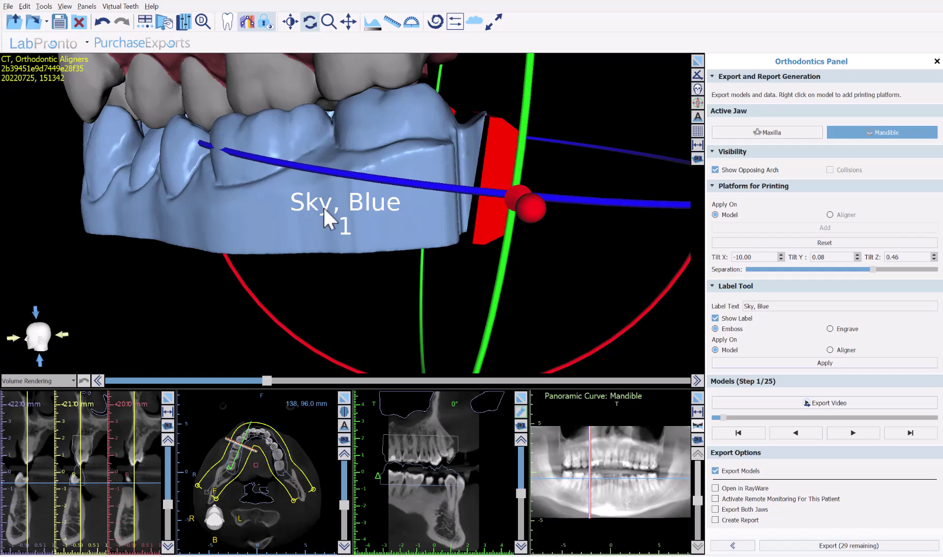
left_click(837, 363)
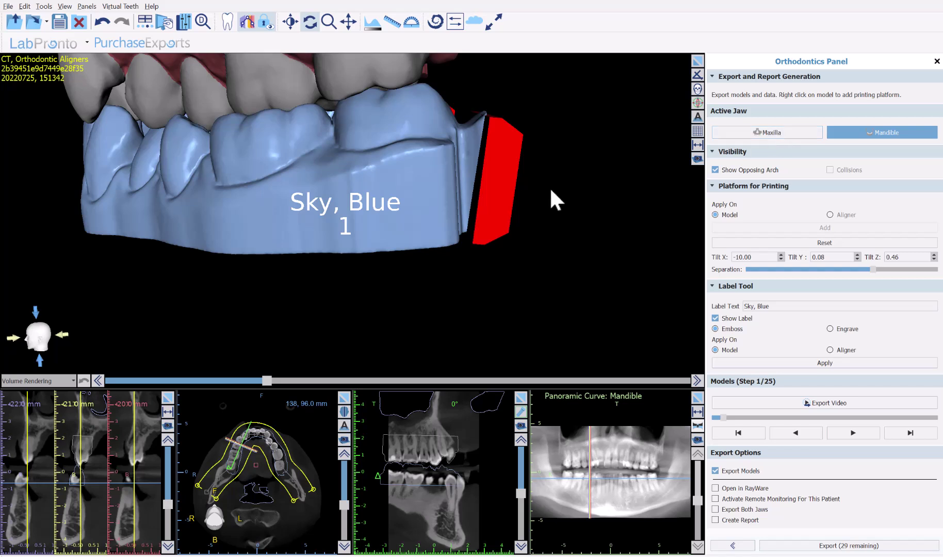
mouse_move(546, 268)
left_click(46, 7)
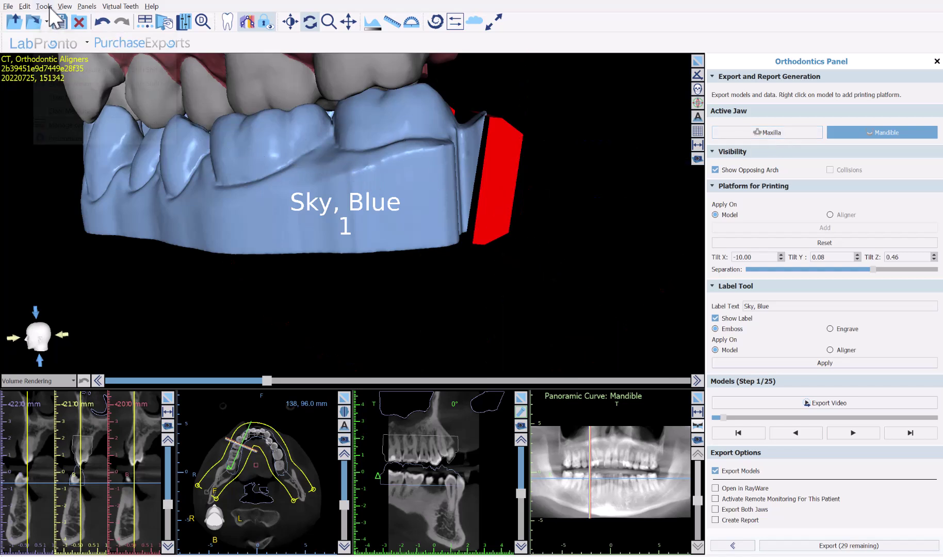
left_click(66, 139)
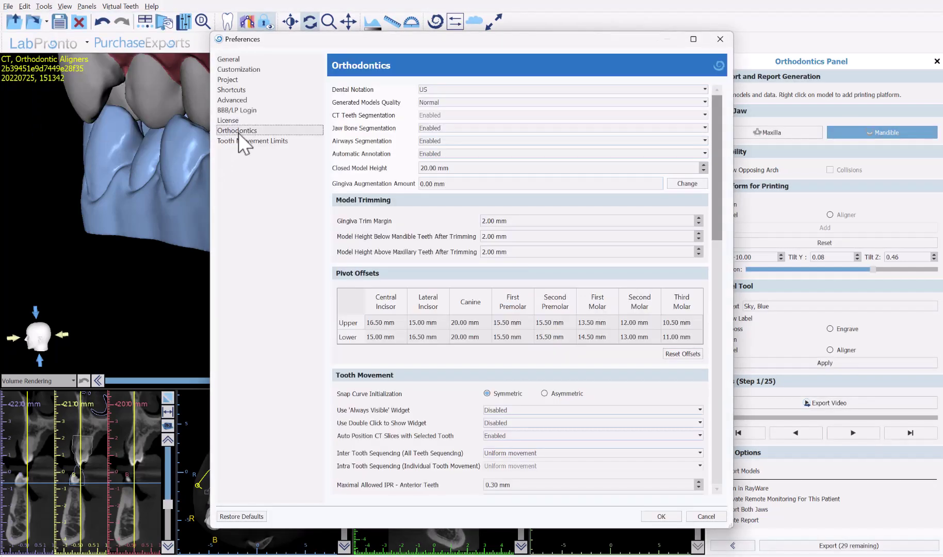
left_click_drag(717, 181, 744, 463)
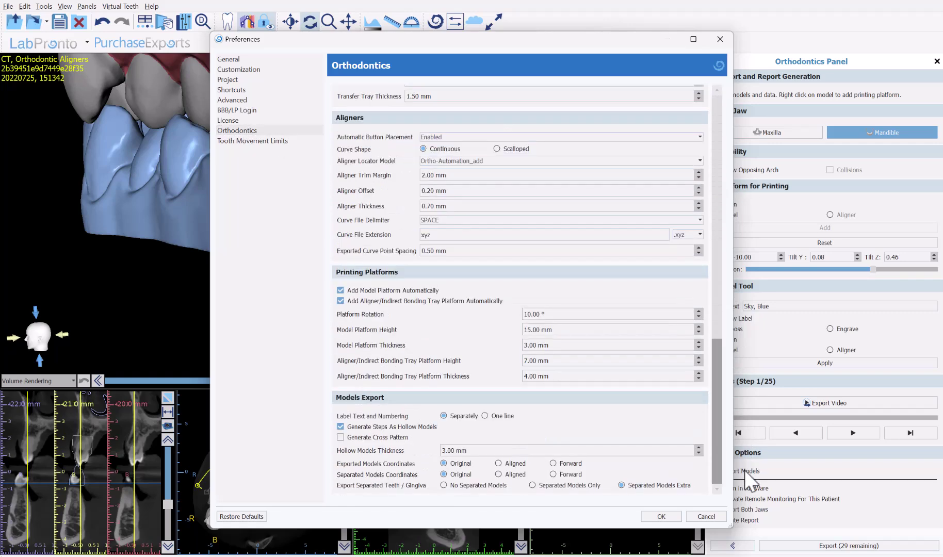
left_click(290, 25)
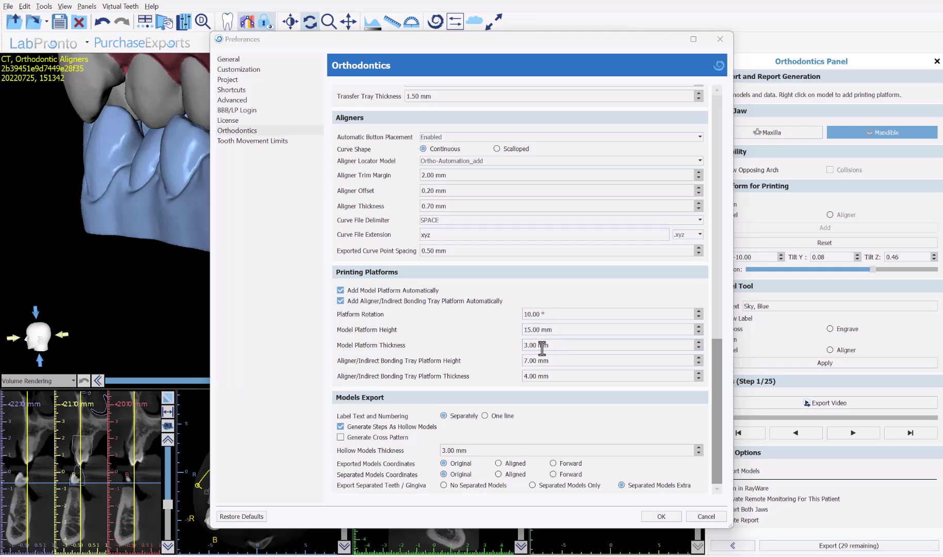
left_click(422, 366)
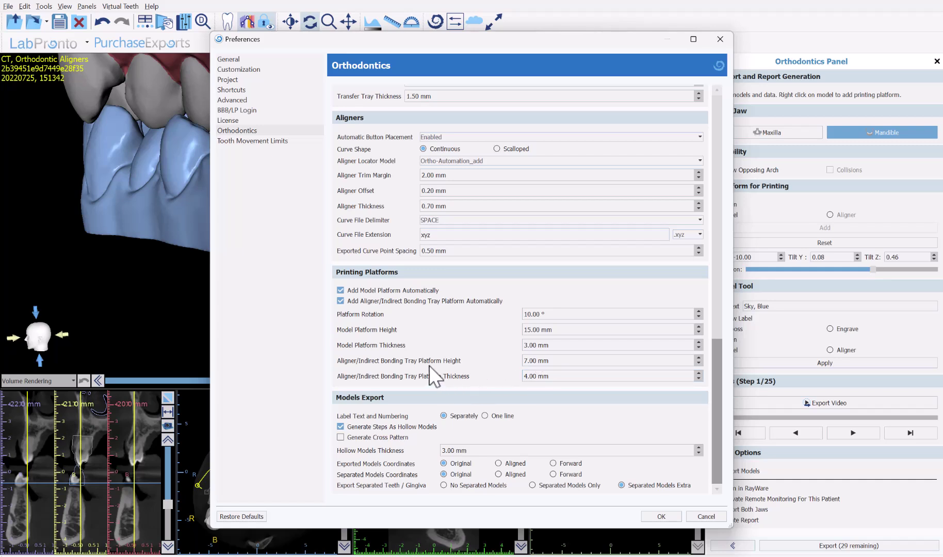
mouse_move(433, 376)
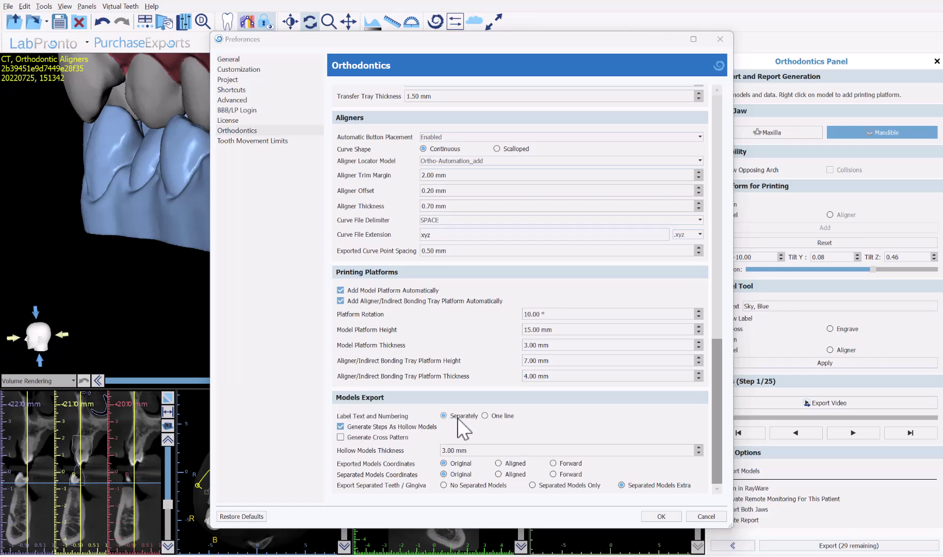
- Move Preferences aside and confirm One line label numbering with OK
left_click_drag(513, 43, 749, 52)
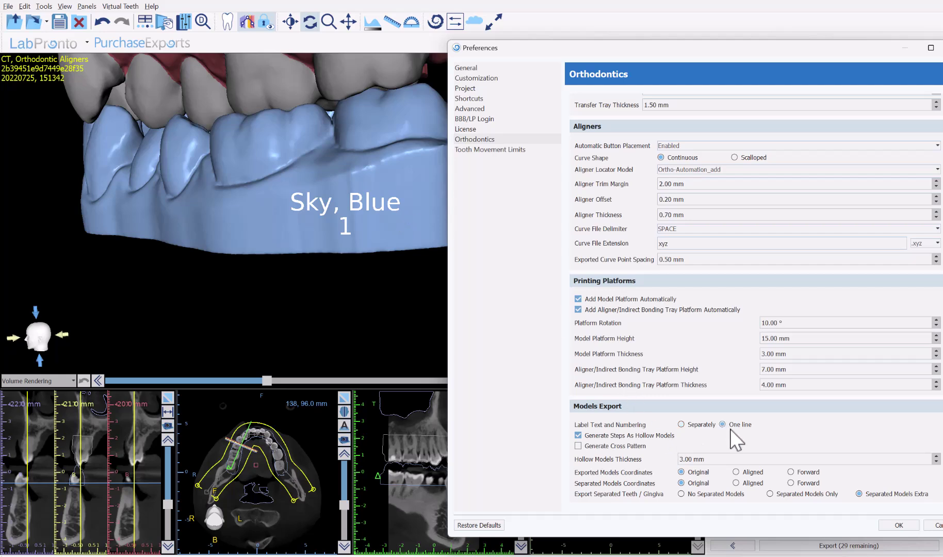
left_click(900, 526)
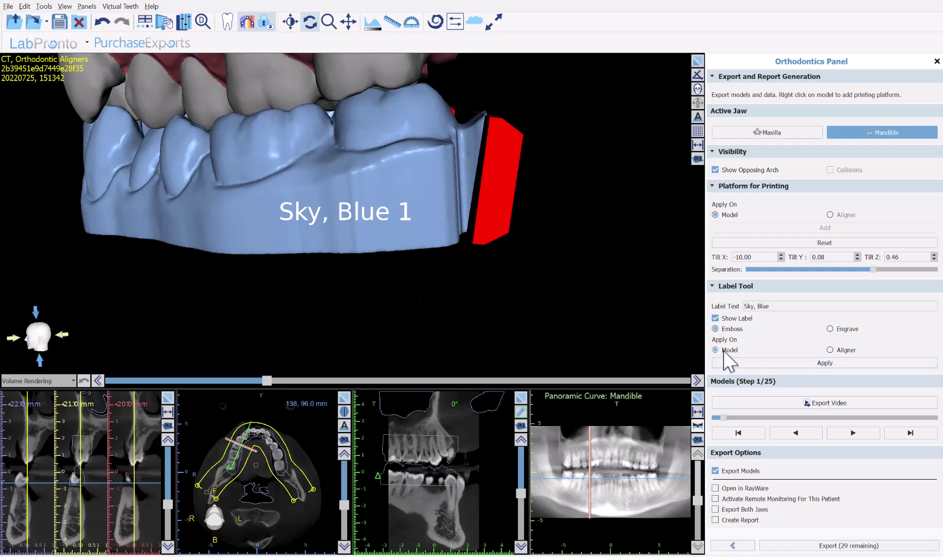
- Apply the label and accept the hollow-model warning to emboss it on the models
left_click(815, 364)
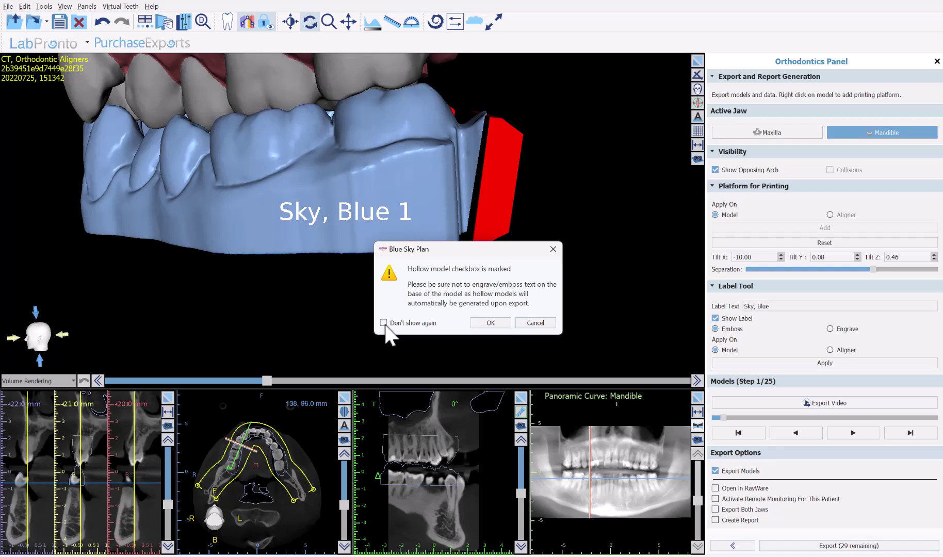
left_click(487, 323)
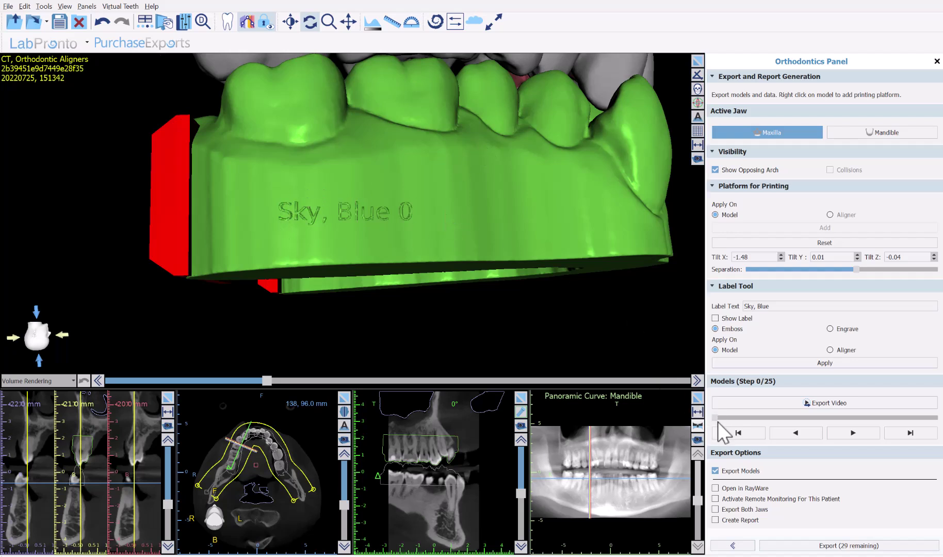
- Advance the models to step 22, inspect the Sky, Blue 22 label, and select its text
left_click_drag(727, 416, 901, 416)
left_click_drag(401, 135, 477, 160)
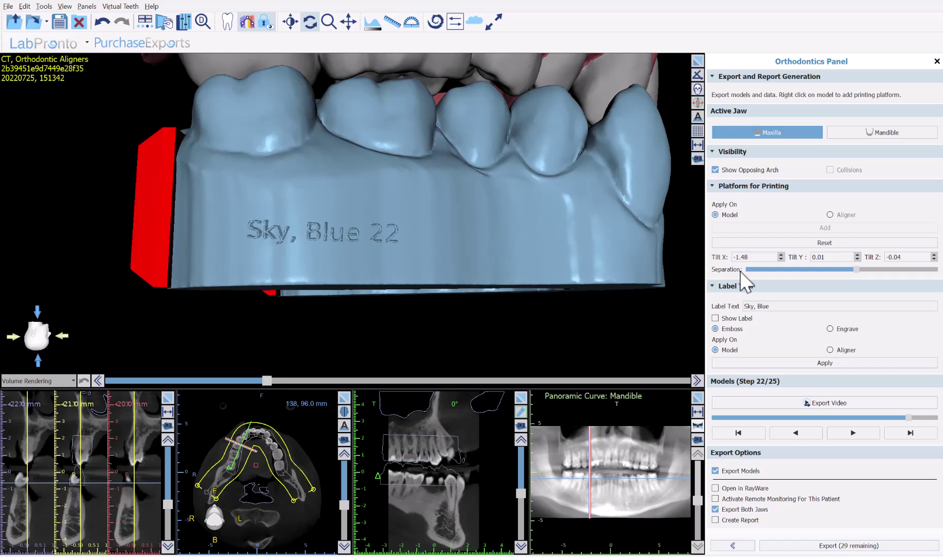
left_click_drag(769, 307, 732, 308)
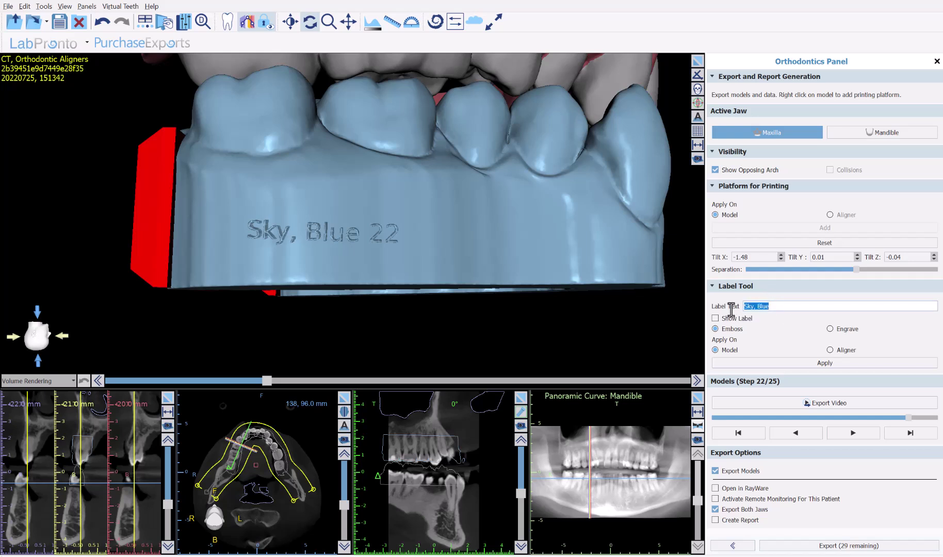
- Clear the label text, enable Show Label, apply it past the hollow-model warning, and move through the stages
key("BackSpace")
left_click(738, 319)
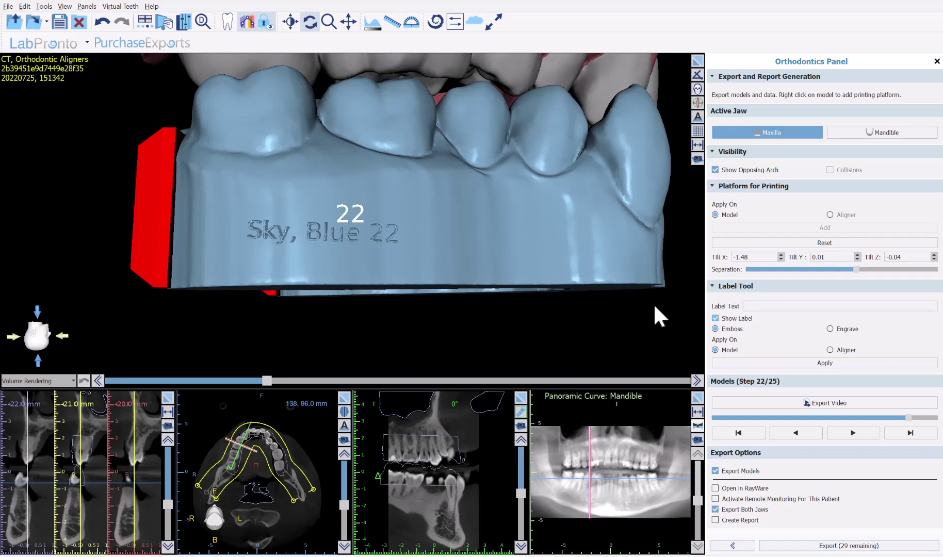
left_click_drag(422, 166, 383, 277)
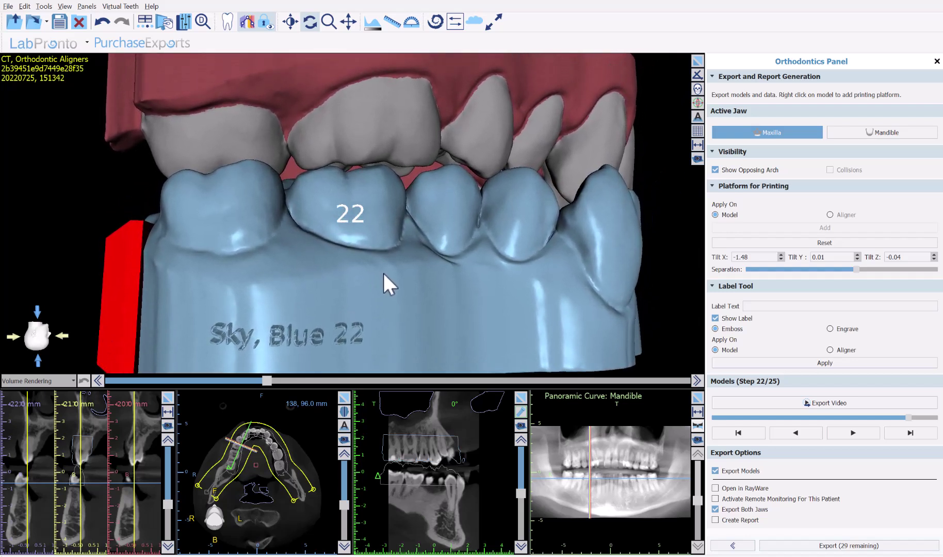
left_click(844, 364)
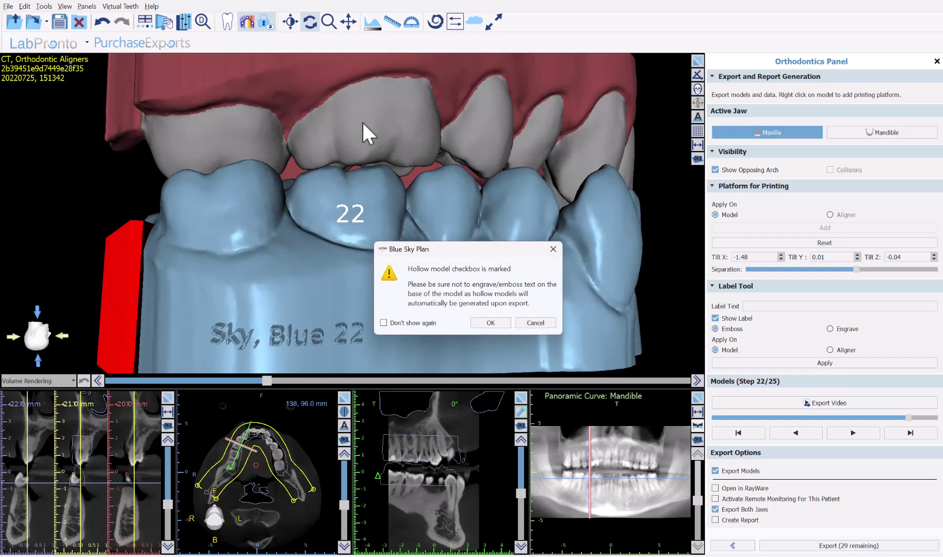
left_click(490, 322)
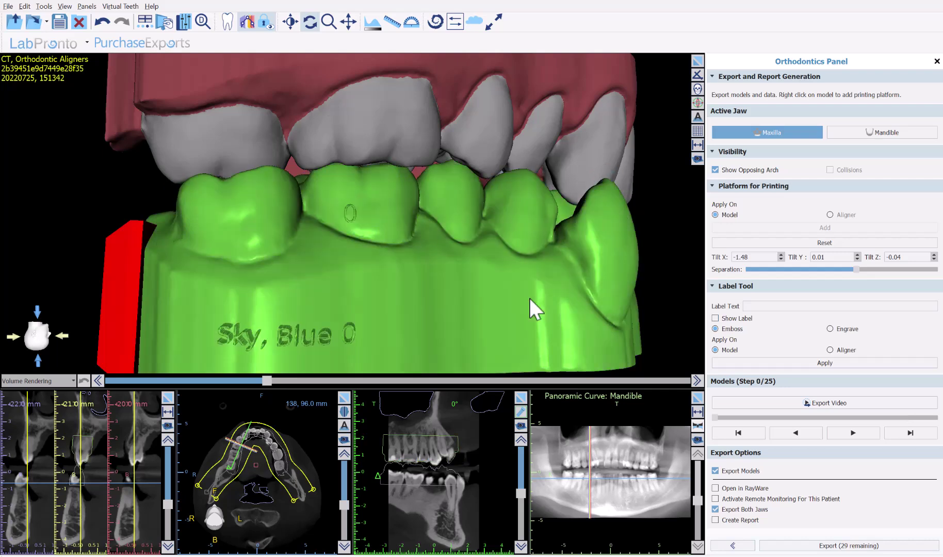
left_click_drag(729, 417, 836, 422)
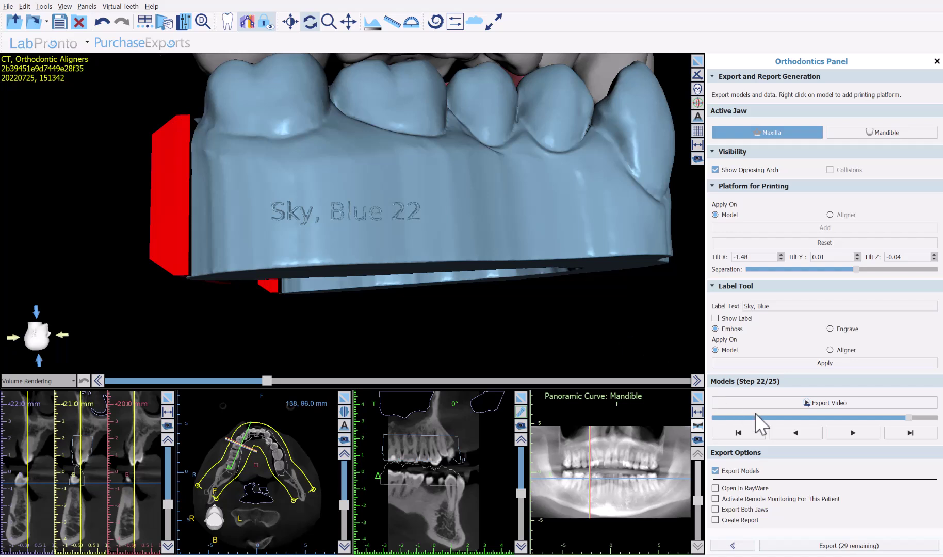
- Keep video export content as What you see on screen and size Limited to Full HD
left_click(790, 404)
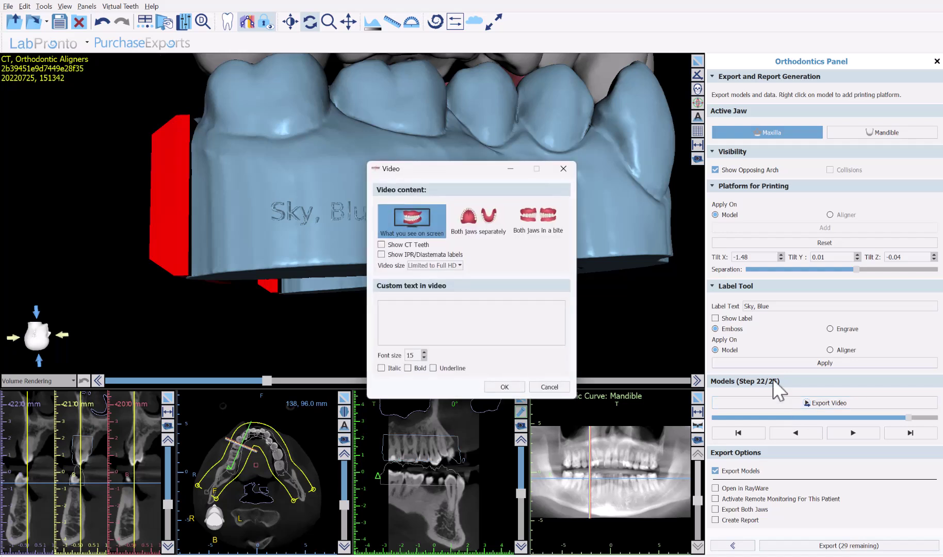
left_click(657, 145)
left_click(419, 230)
left_click(459, 266)
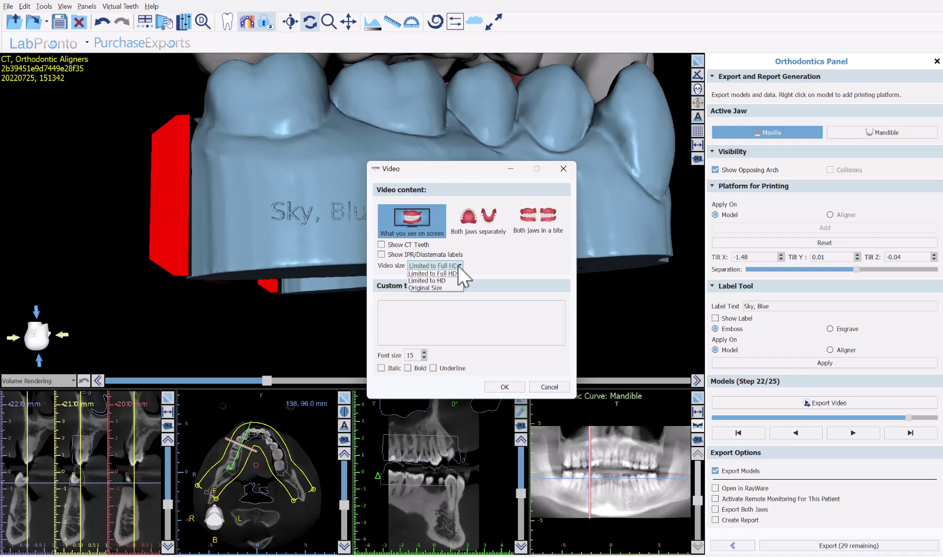
left_click(458, 267)
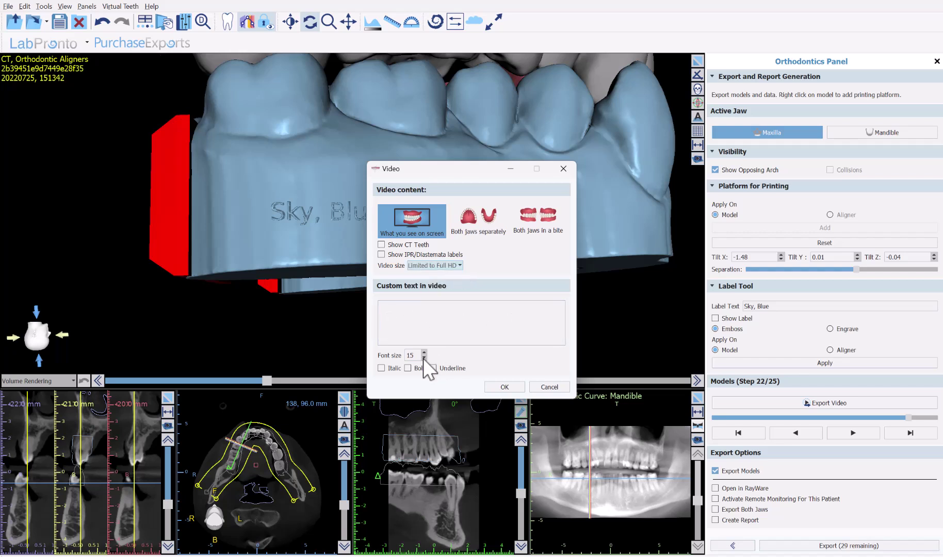
left_click(516, 388)
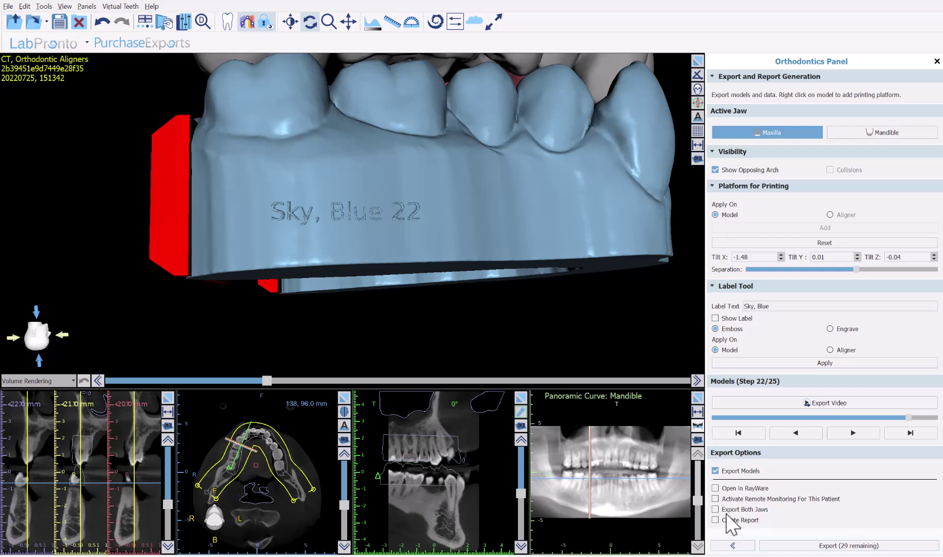
- Toggle Export Both Jaws on and back off, then view prontoaligners.com scrolled down to its banner
left_click(764, 510)
left_click(763, 511)
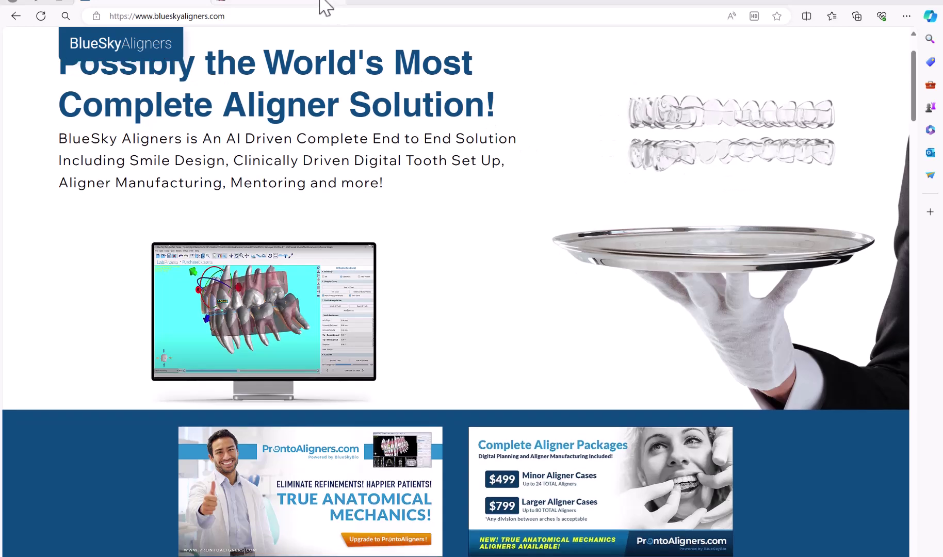
left_click(322, 3)
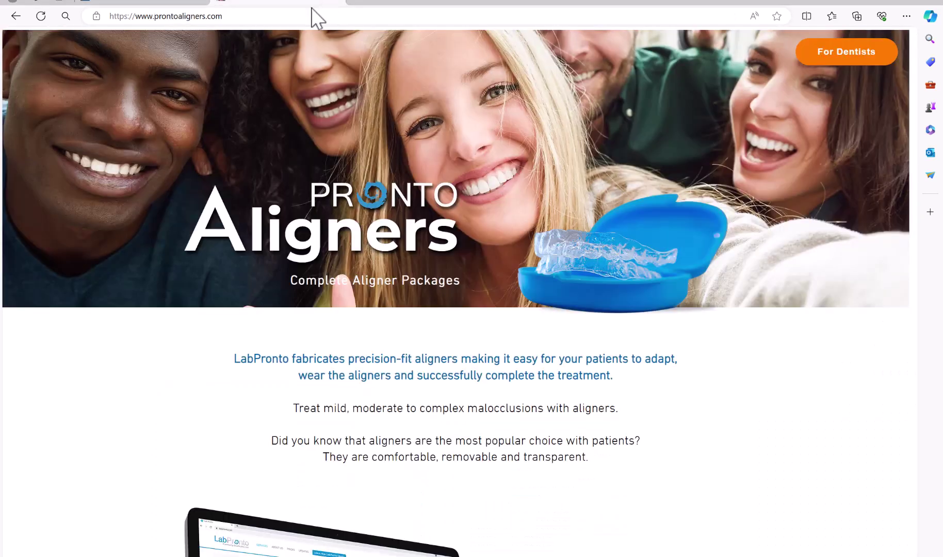
scroll(282, 60, "down", 15)
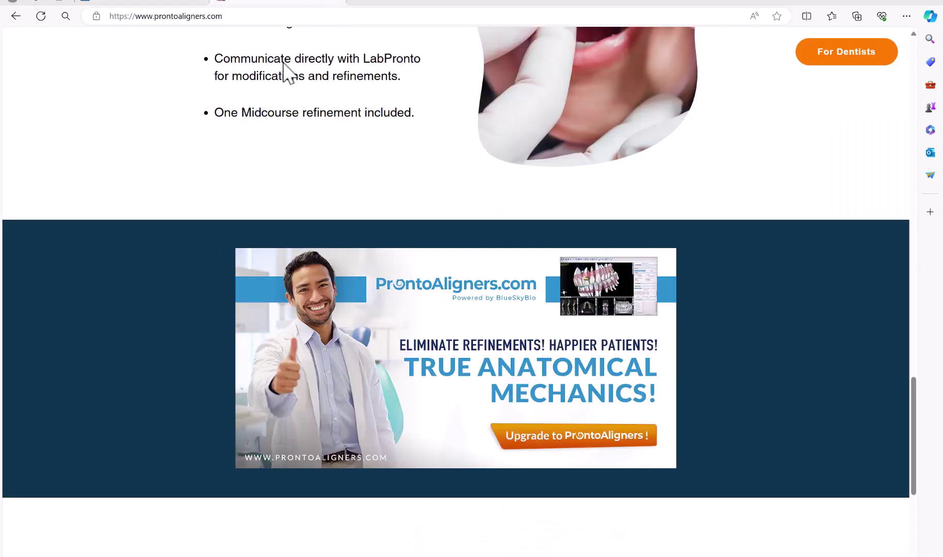